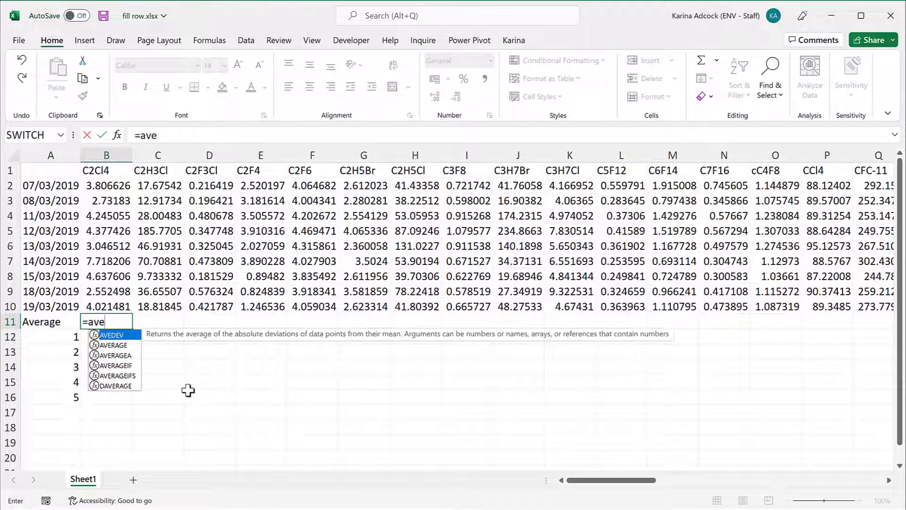
pyautogui.write('e')
# Enter =AVERAGE(B2:B10) in B11, giving 4.12636 for C2Cl4.
pyautogui.press('Tab')
pyautogui.moveTo(106, 186); pyautogui.dragTo(118, 306)
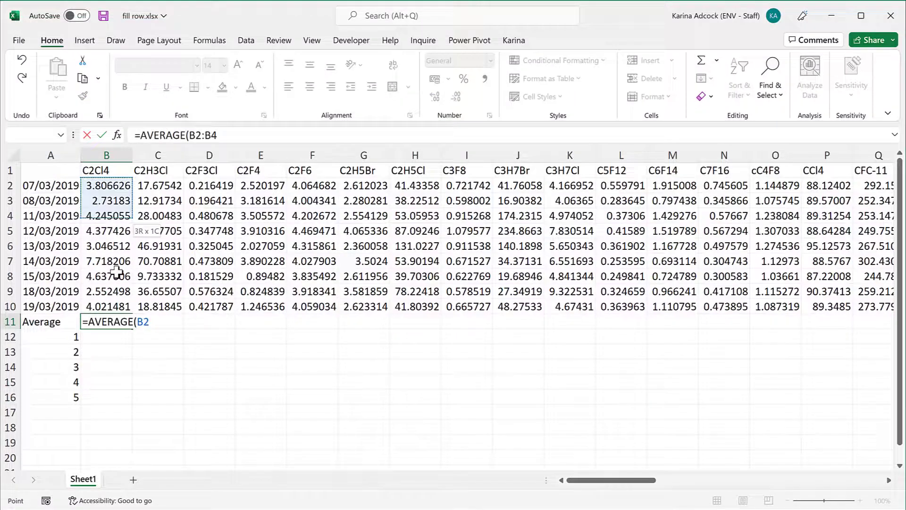
pyautogui.press('Return')
# Test filling the average down to row 16, then clear B12:B16 and reselect B11.
pyautogui.click(114, 322)
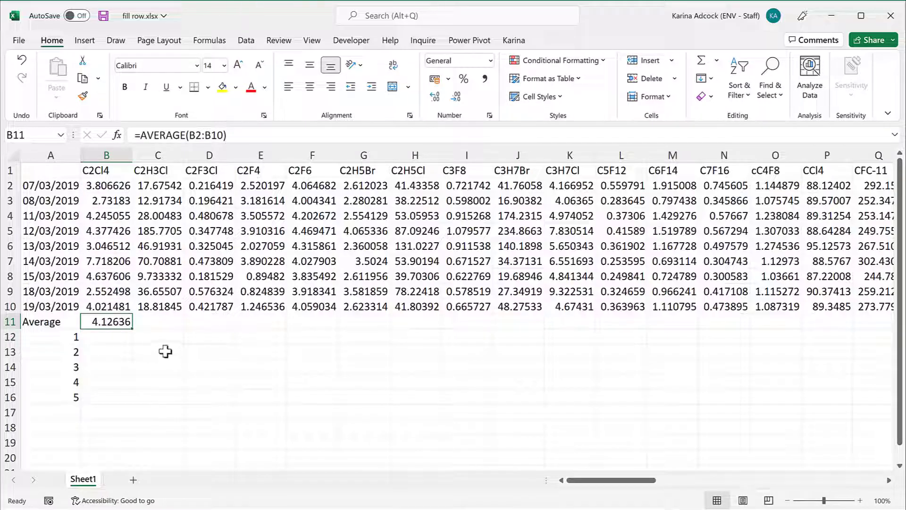
pyautogui.doubleClick(135, 328)
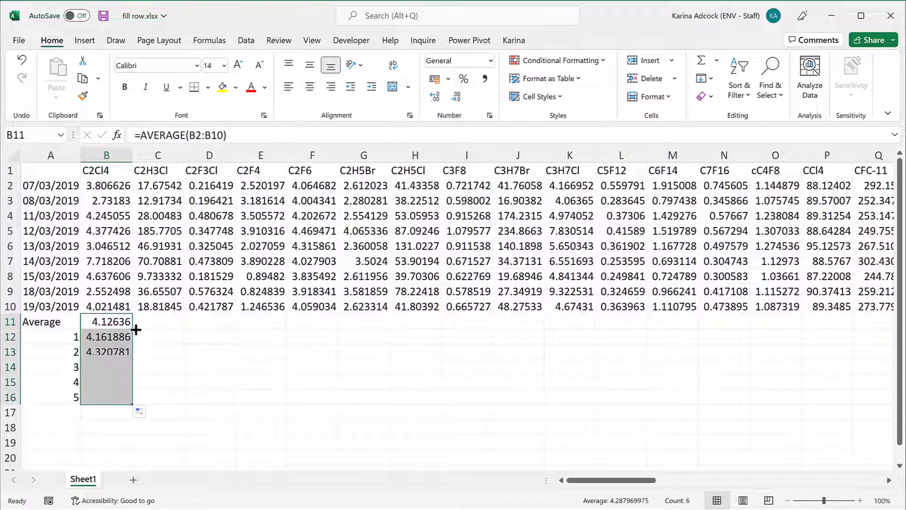
pyautogui.moveTo(110, 338); pyautogui.dragTo(108, 396)
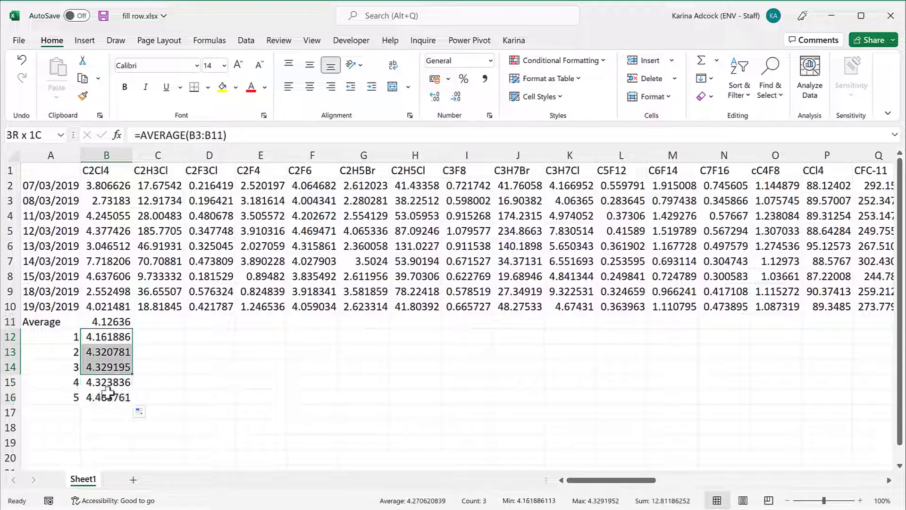
pyautogui.press('Delete')
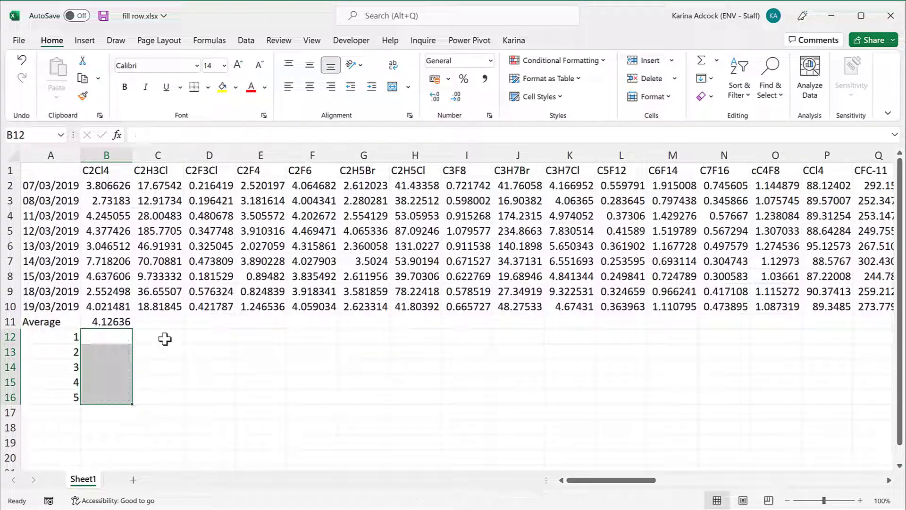
pyautogui.click(111, 321)
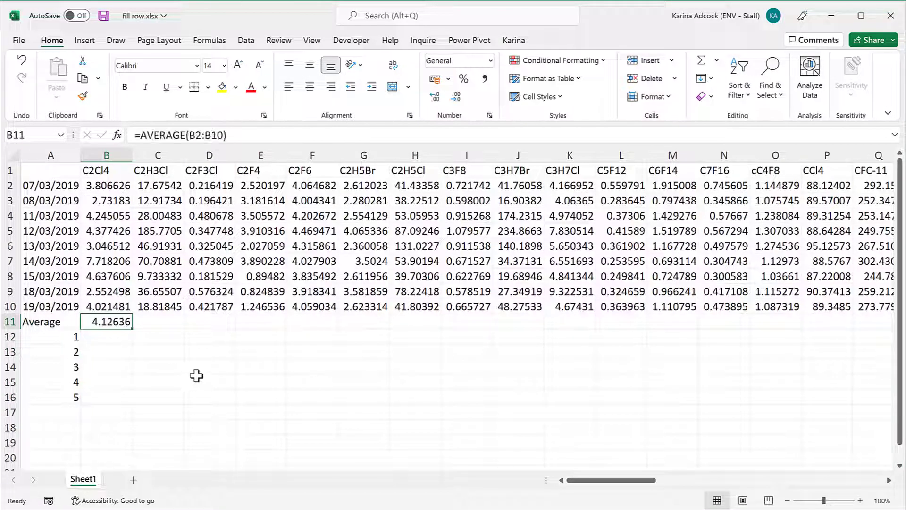
pyautogui.moveTo(131, 328); pyautogui.dragTo(842, 323)
pyautogui.hotkey('ctrl', 'z')
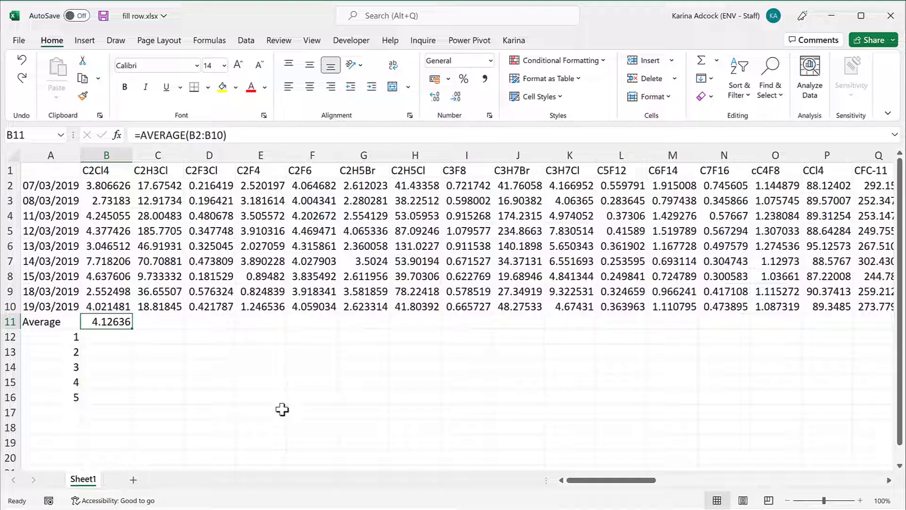
pyautogui.hotkey('ctrl', 'Up')
pyautogui.hotkey('ctrl', 'Down')
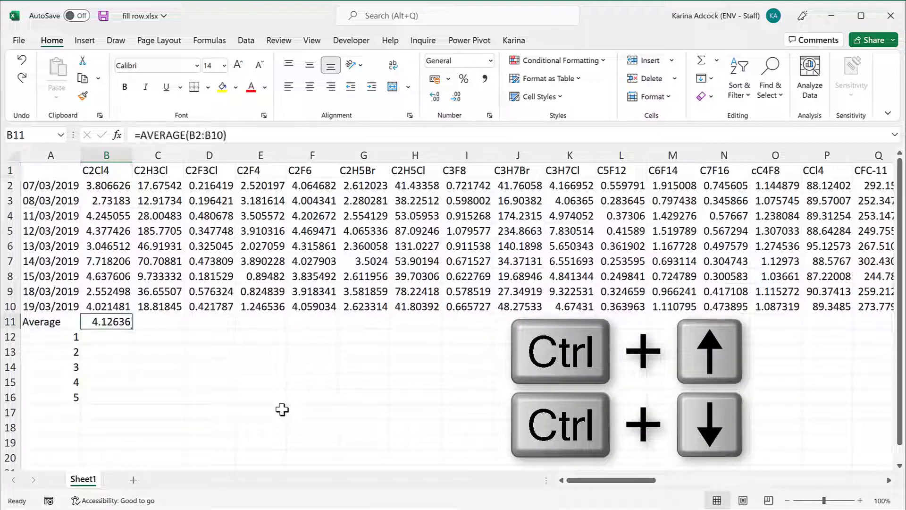
pyautogui.hotkey('ctrl', 'Up')
pyautogui.hotkey('ctrl', 'Down')
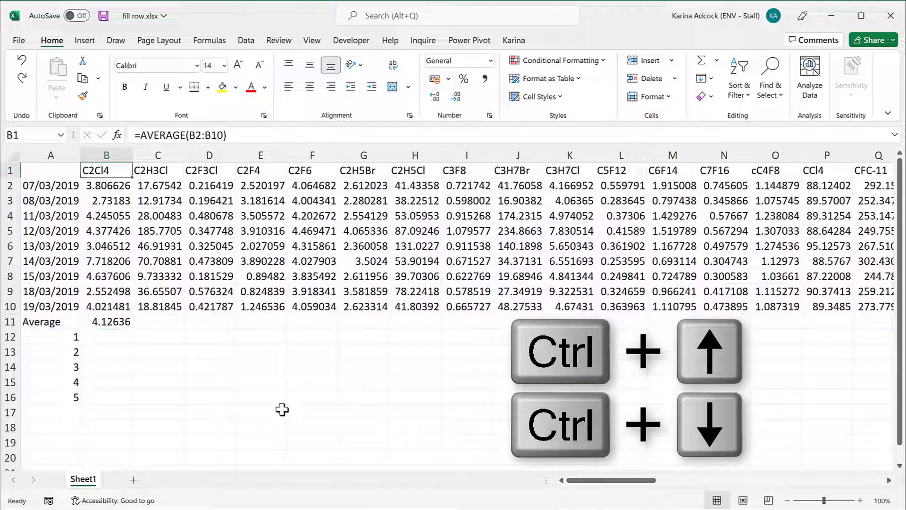
pyautogui.hotkey('ctrl', 'Up')
pyautogui.hotkey('ctrl', 'Down')
pyautogui.hotkey('ctrl', 'Up')
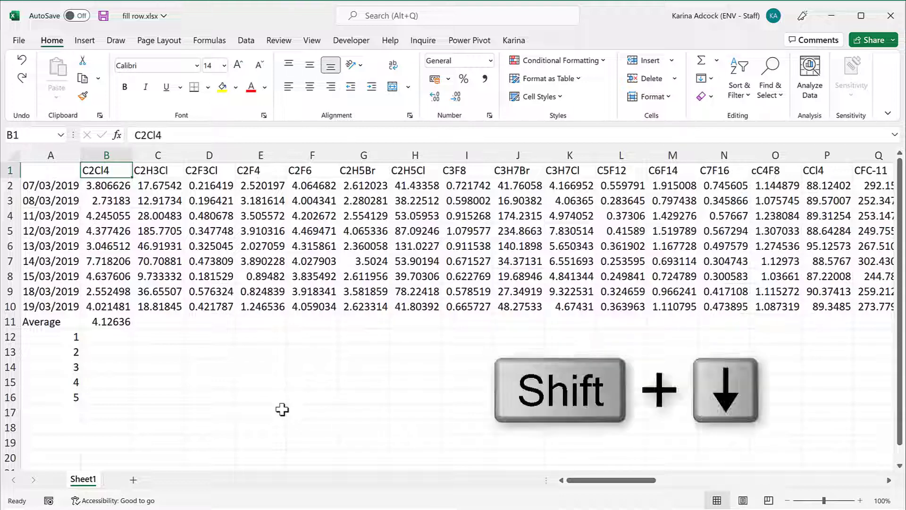
pyautogui.hotkey('shift', 'Down')
pyautogui.hotkey('shift', 'Down')
pyautogui.hotkey('shift', 'Down')
pyautogui.hotkey('shift', 'Down')
pyautogui.hotkey('shift', 'Down')
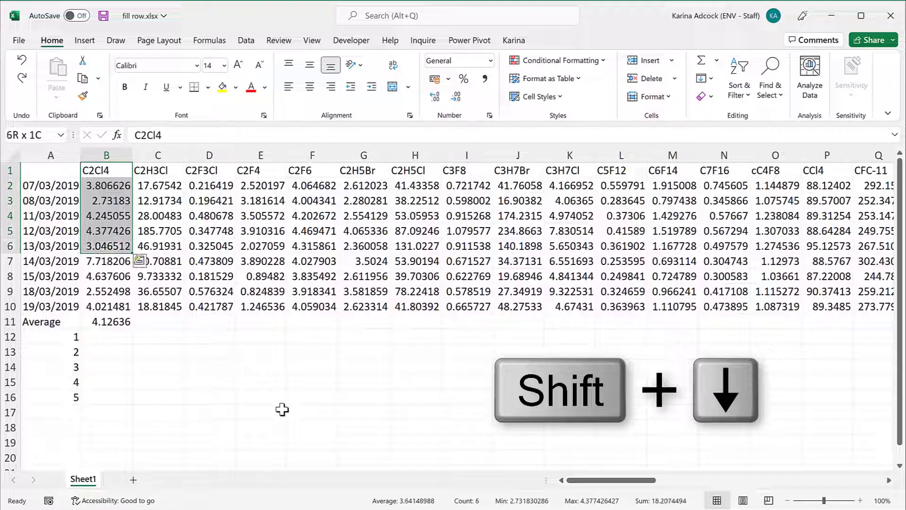
pyautogui.hotkey('shift', 'Down')
pyautogui.click(96, 172)
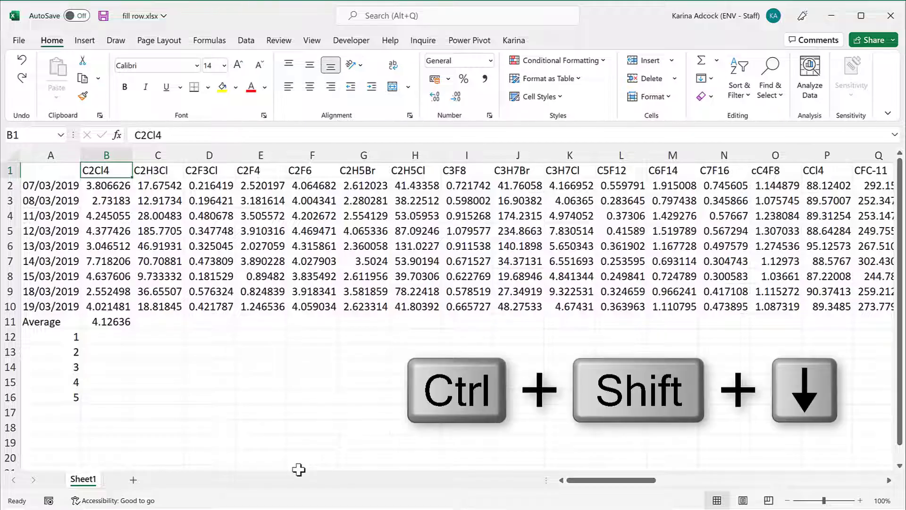
pyautogui.hotkey('ctrl', 'shift', 'Down')
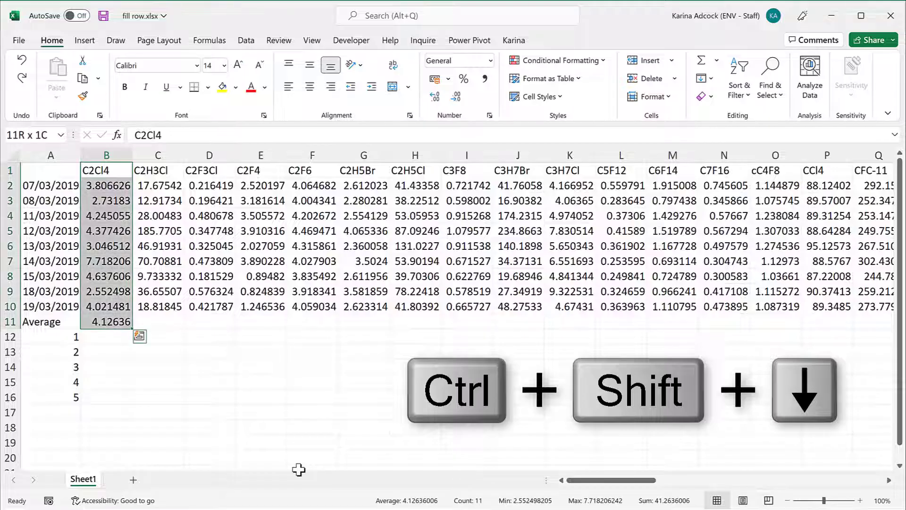
pyautogui.click(115, 325)
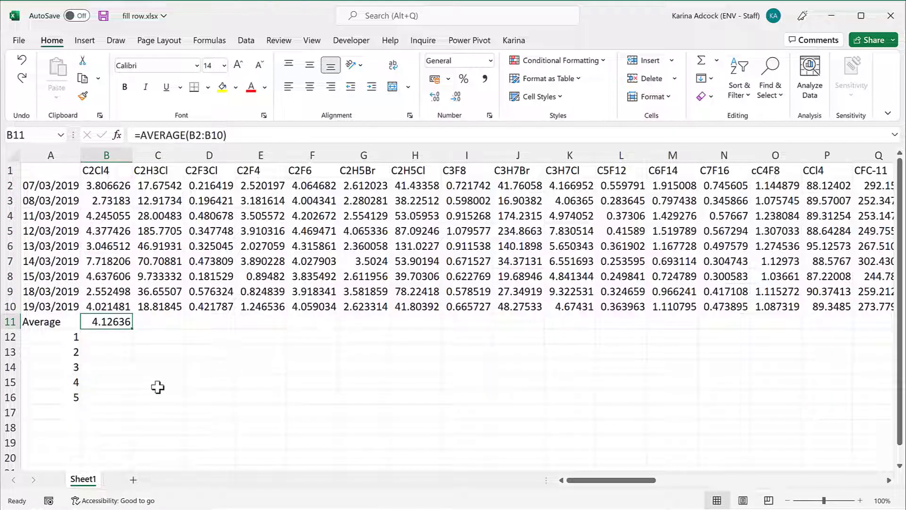
# Select the Average row from B11 across to BH11 under SF6, going by way of B10.
pyautogui.hotkey('ctrl', 'shift', 'Right')
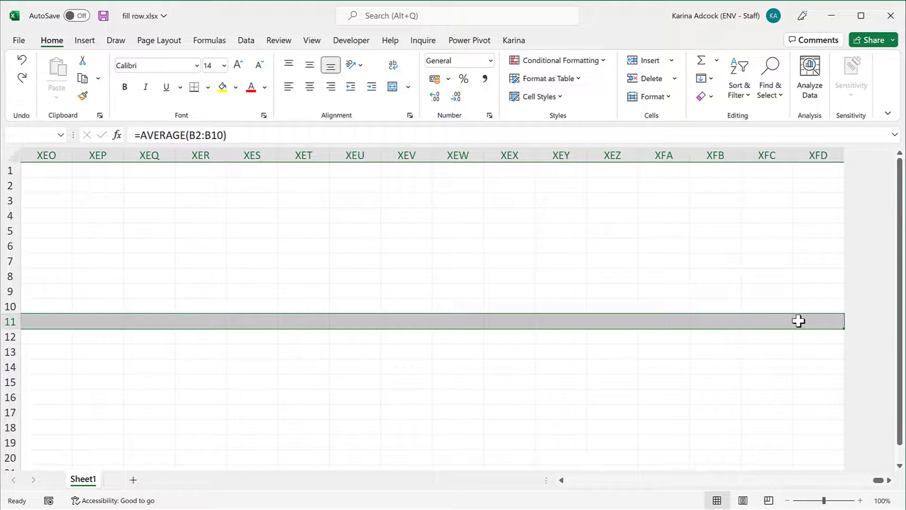
pyautogui.press('Home')
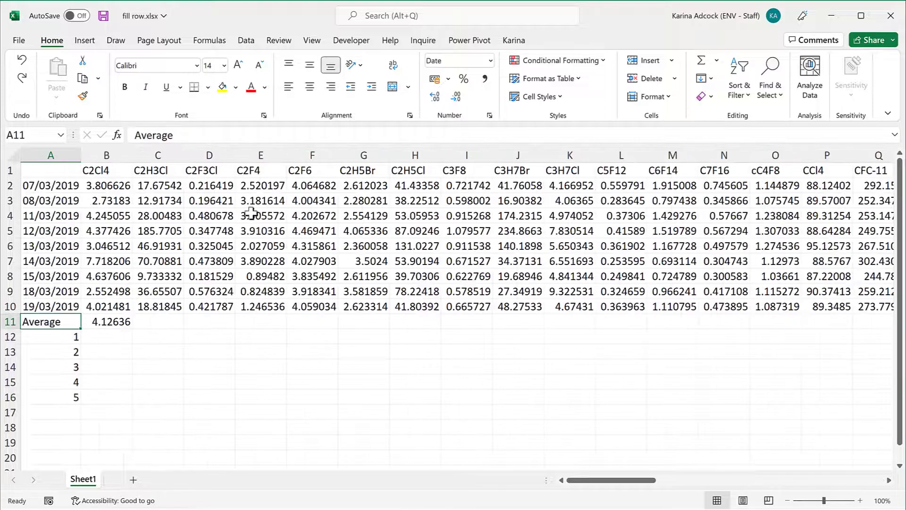
pyautogui.click(107, 306)
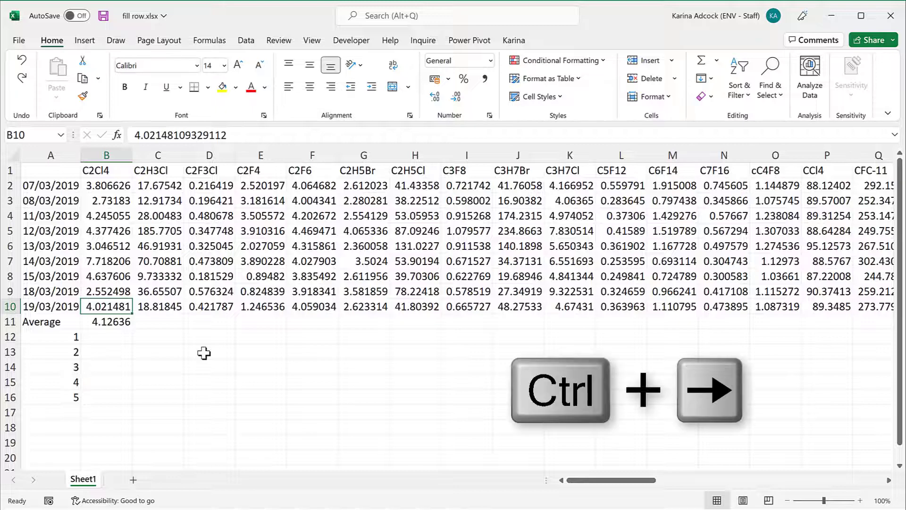
pyautogui.hotkey('ctrl', 'Right')
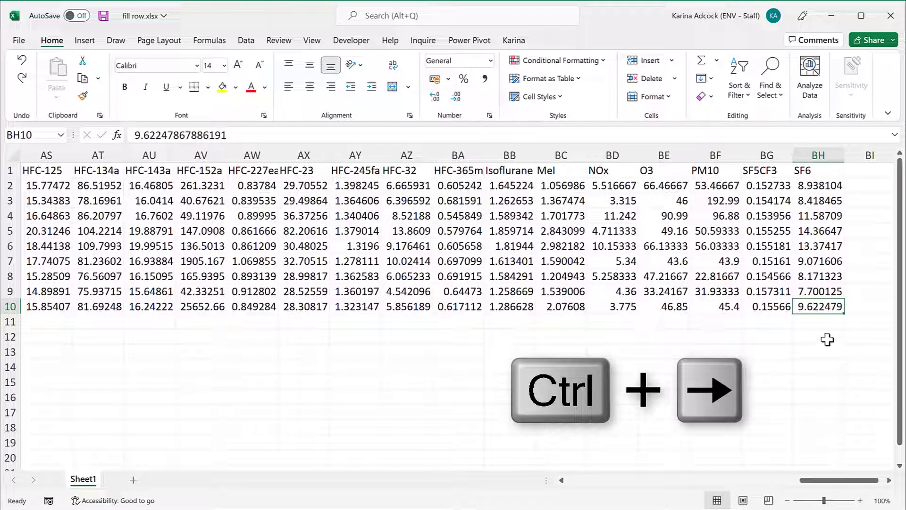
pyautogui.press('Down')
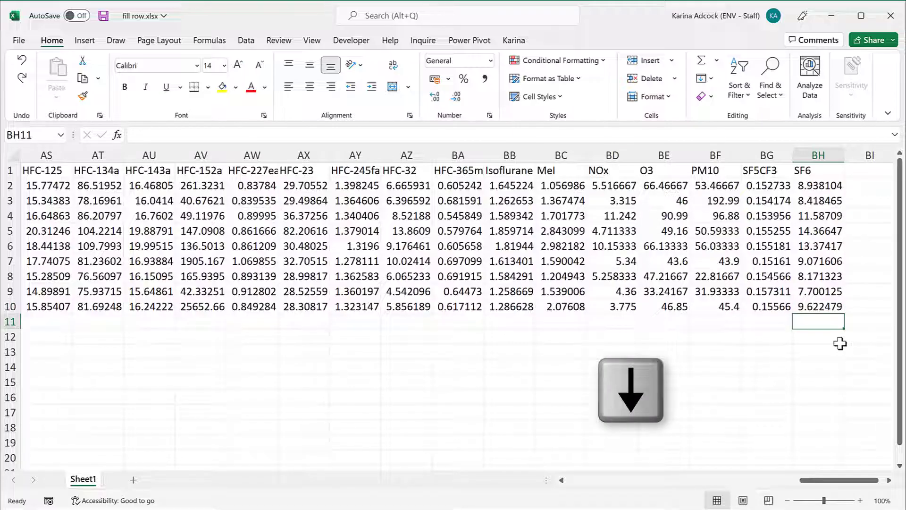
pyautogui.hotkey('ctrl', 'shift', 'Left')
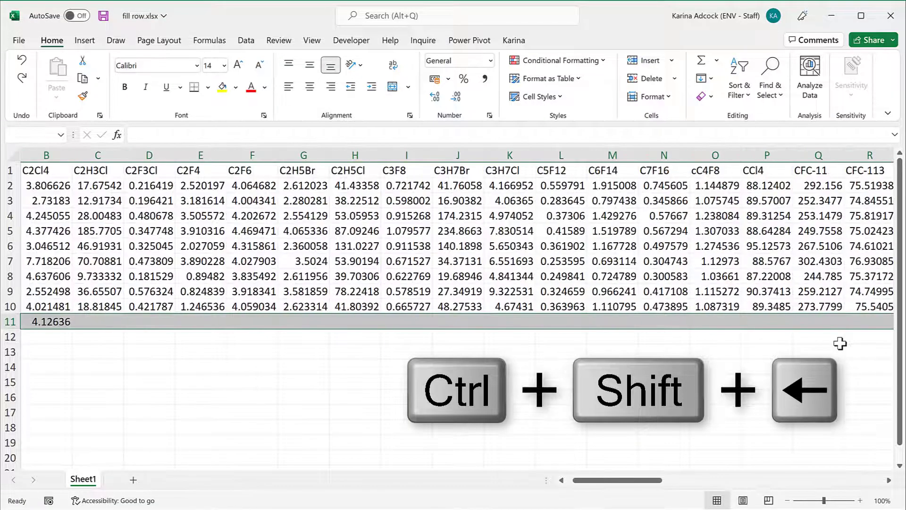
pyautogui.moveTo(616, 490); pyautogui.dragTo(599, 490)
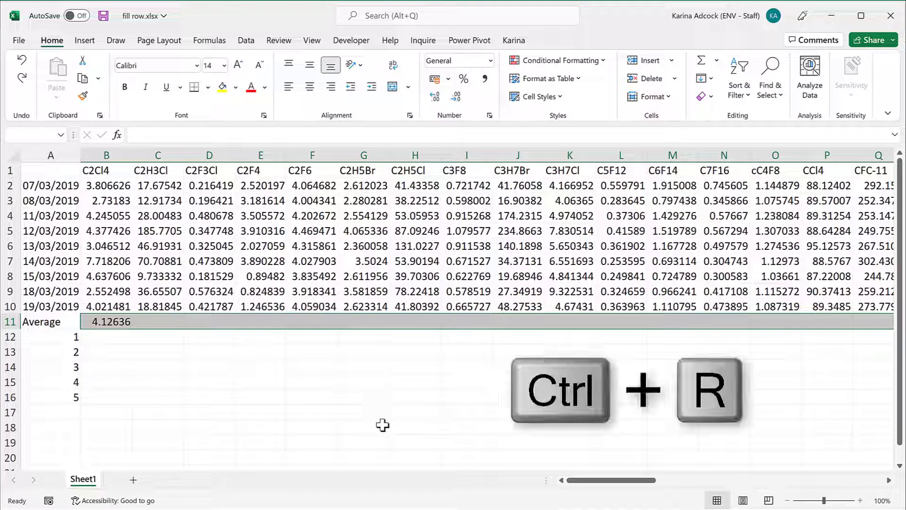
# Copy the AVERAGE formula across row 11 with Ctrl+R and check the C11 and D11 reading ranges.
pyautogui.hotkey('ctrl', 'r')
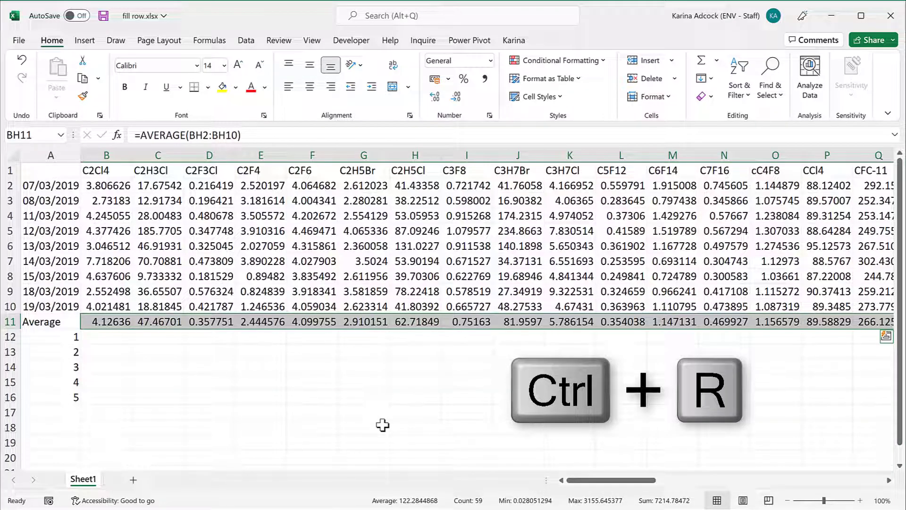
pyautogui.click(114, 322)
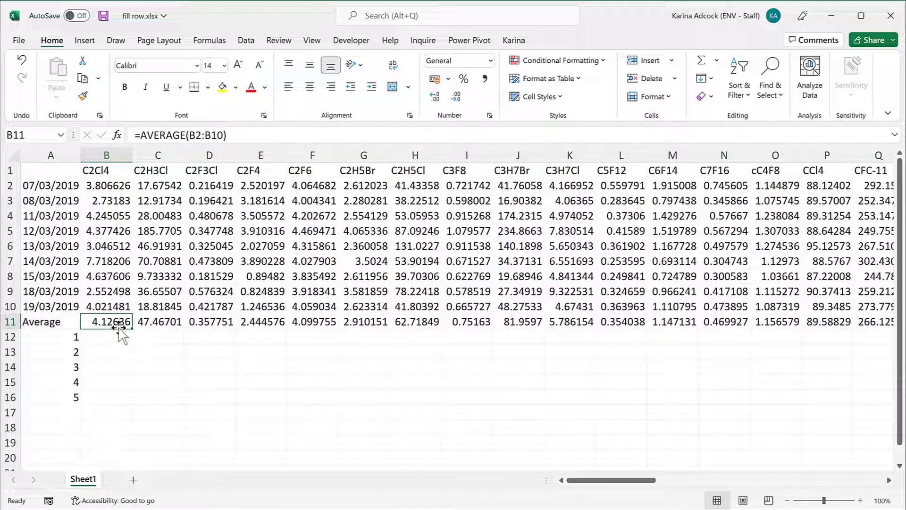
pyautogui.click(150, 323)
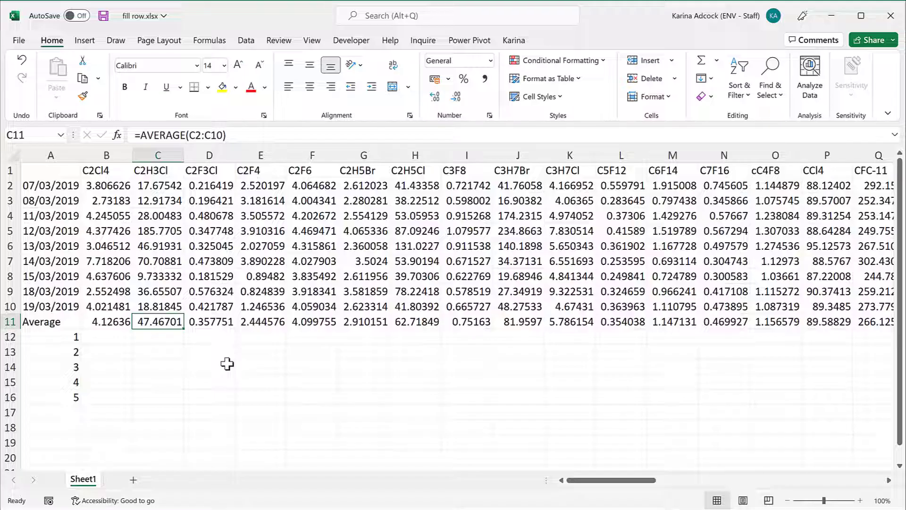
pyautogui.click(238, 135)
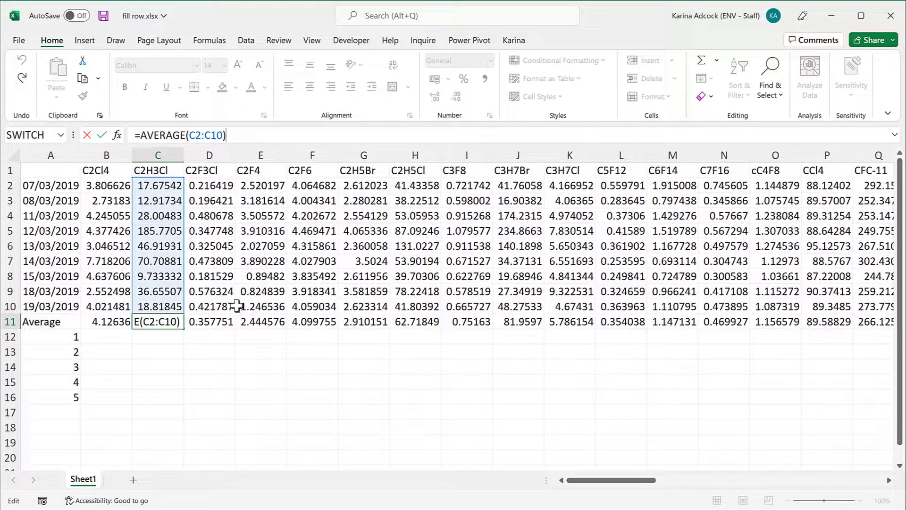
pyautogui.press('Return')
pyautogui.click(212, 322)
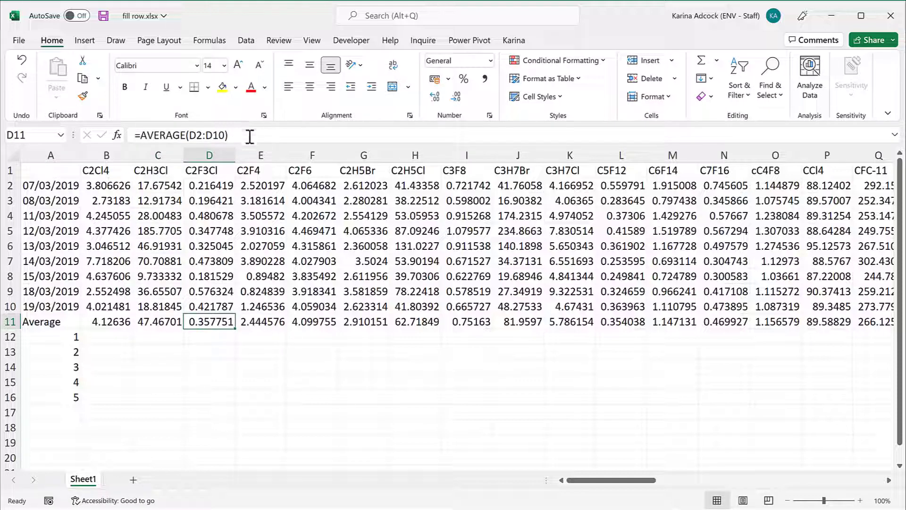
pyautogui.click(249, 135)
pyautogui.press('Return')
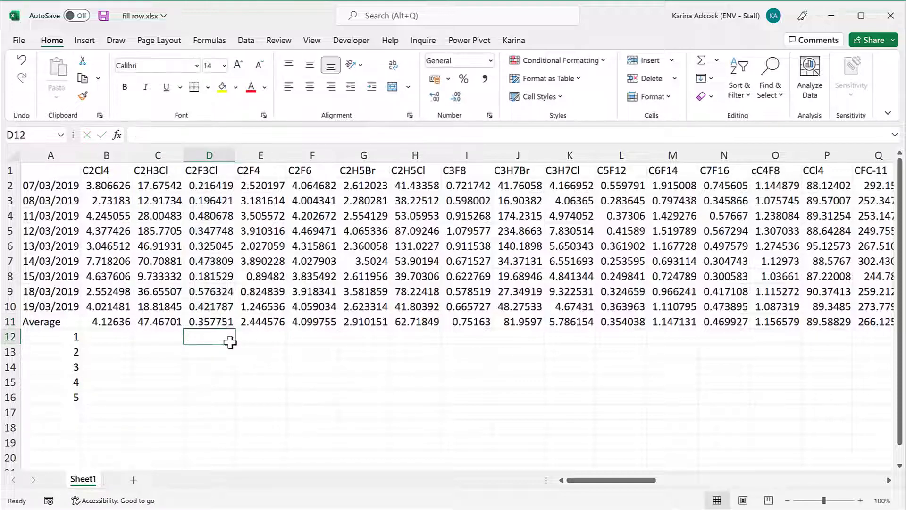
# Clear every Average row value and delete the 19/03/2019 C3H7Br reading in J10.
pyautogui.click(107, 322)
pyautogui.hotkey('ctrl', 'shift', 'Right')
pyautogui.press('Delete')
pyautogui.click(511, 306)
pyautogui.press('Delete')
pyautogui.click(116, 309)
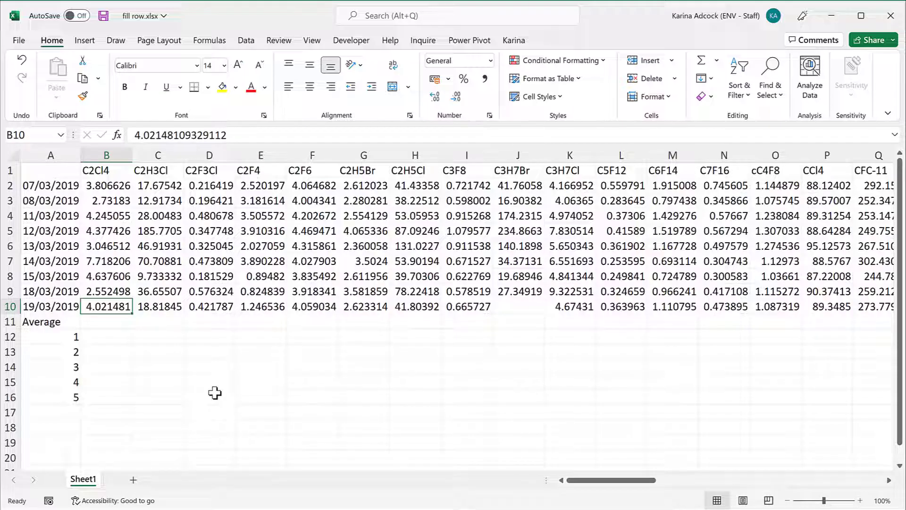
pyautogui.hotkey('ctrl', 'Right')
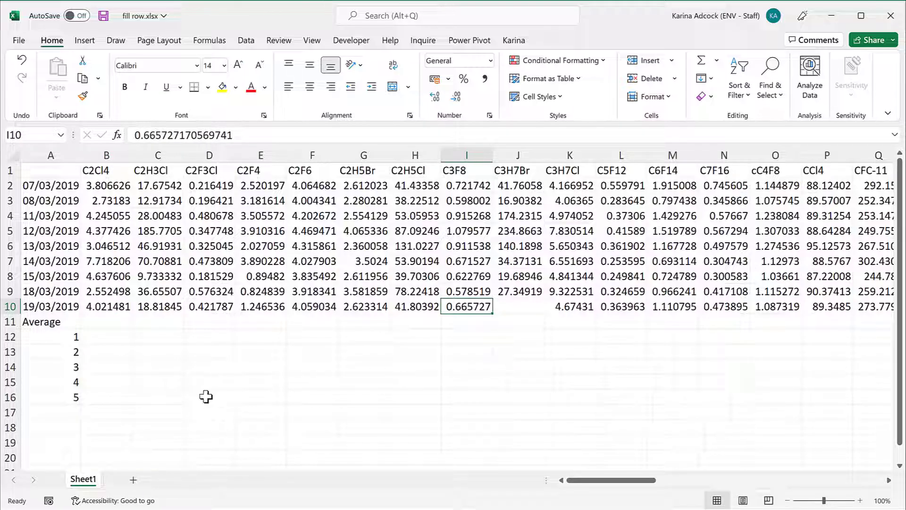
pyautogui.click(105, 322)
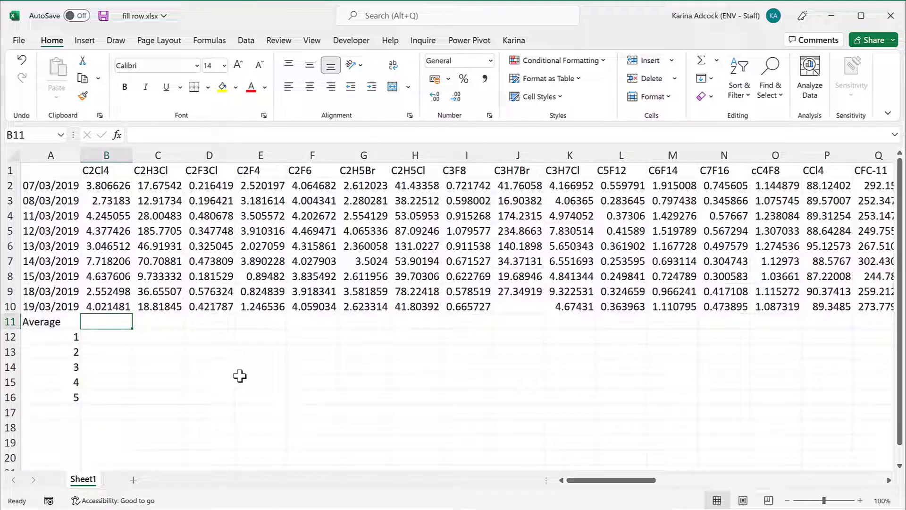
pyautogui.hotkey('ctrl', 'Right')
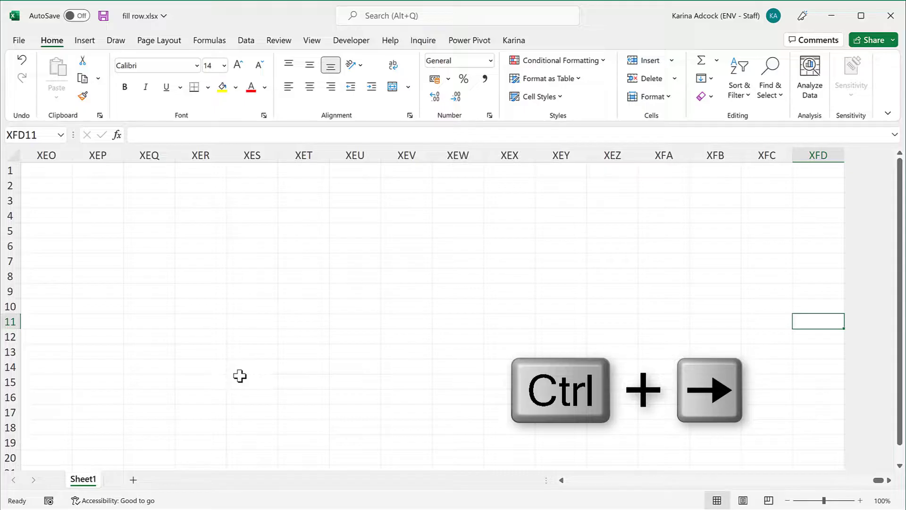
pyautogui.press('Up')
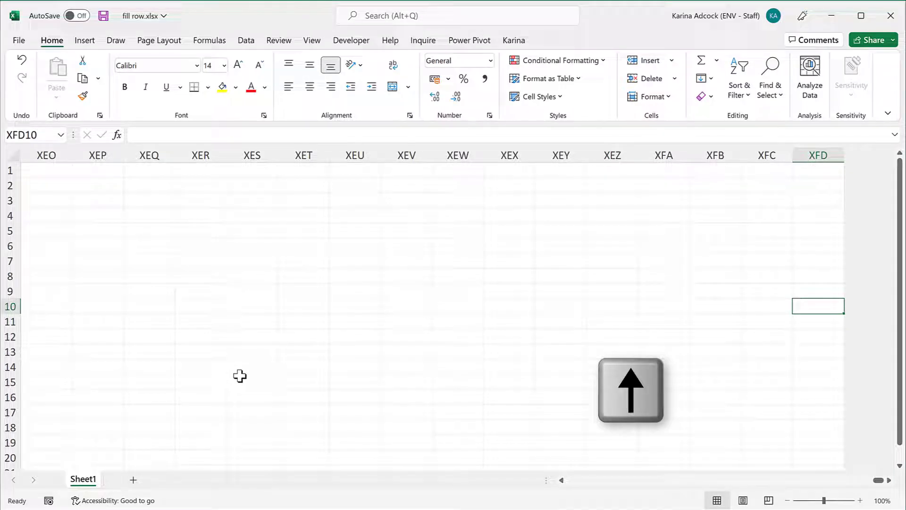
pyautogui.hotkey('ctrl', 'Left')
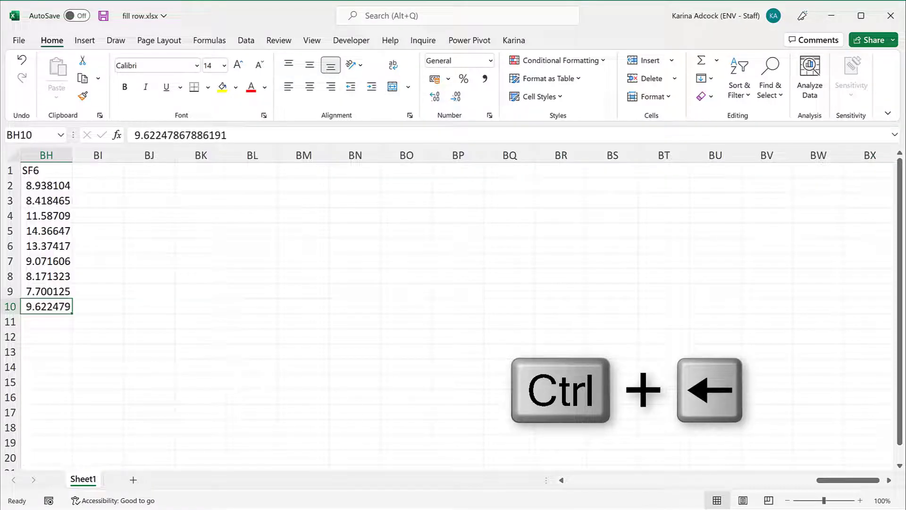
pyautogui.click(561, 481)
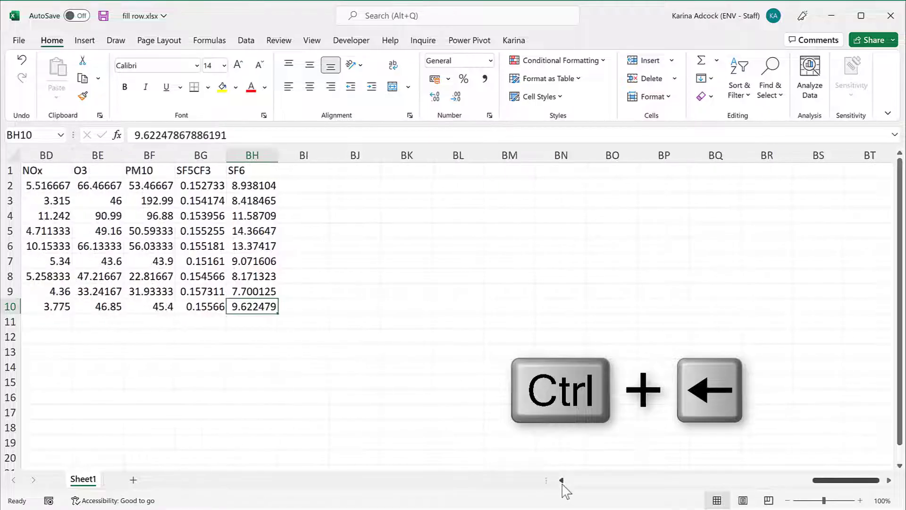
pyautogui.click(561, 480)
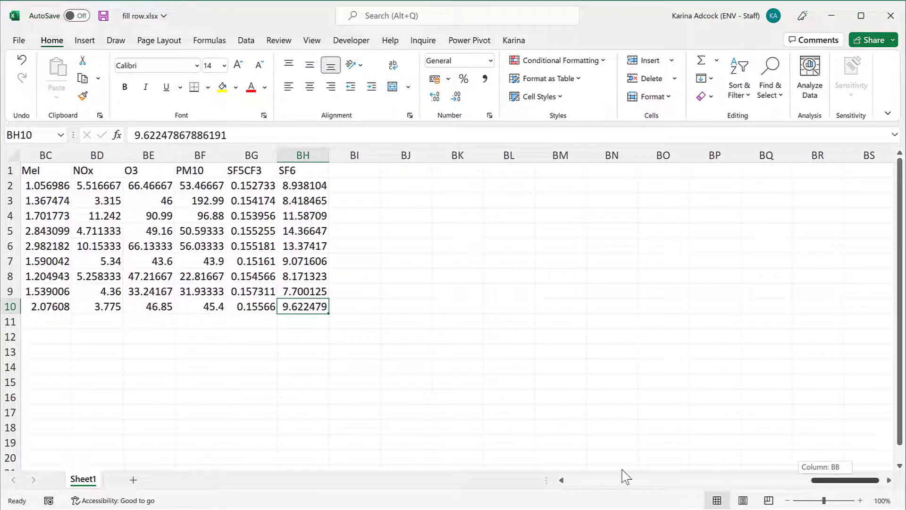
pyautogui.moveTo(619, 478); pyautogui.dragTo(567, 480)
pyautogui.click(50, 171)
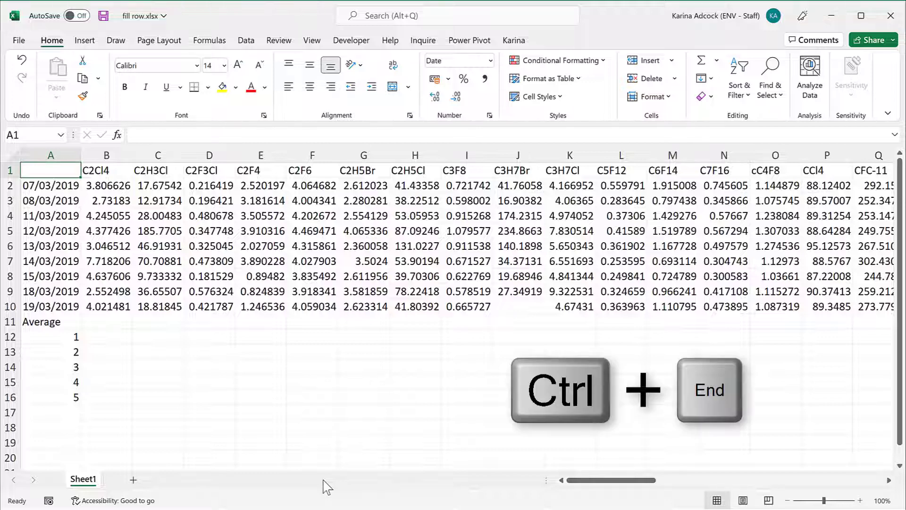
# Jump to the sheet's last used cell, then come back and select B11 under C2Cl4.
pyautogui.hotkey('ctrl', 'End')
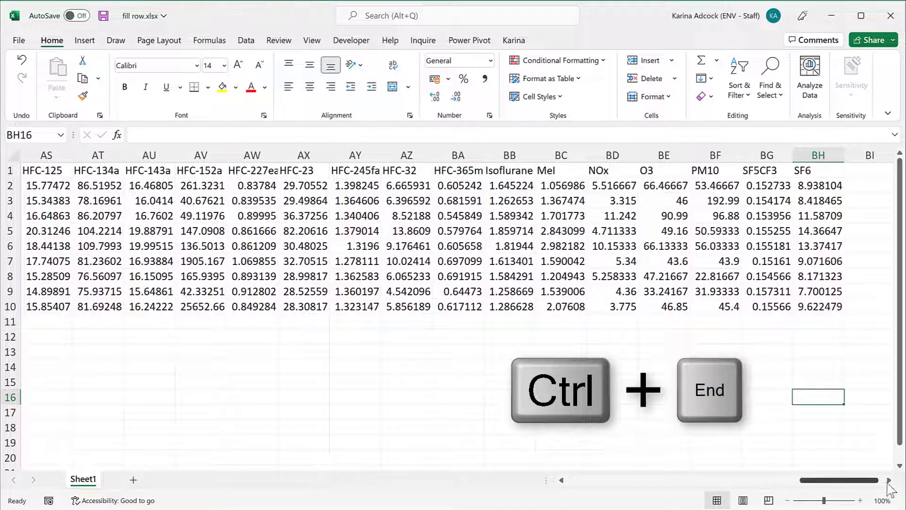
pyautogui.click(890, 481)
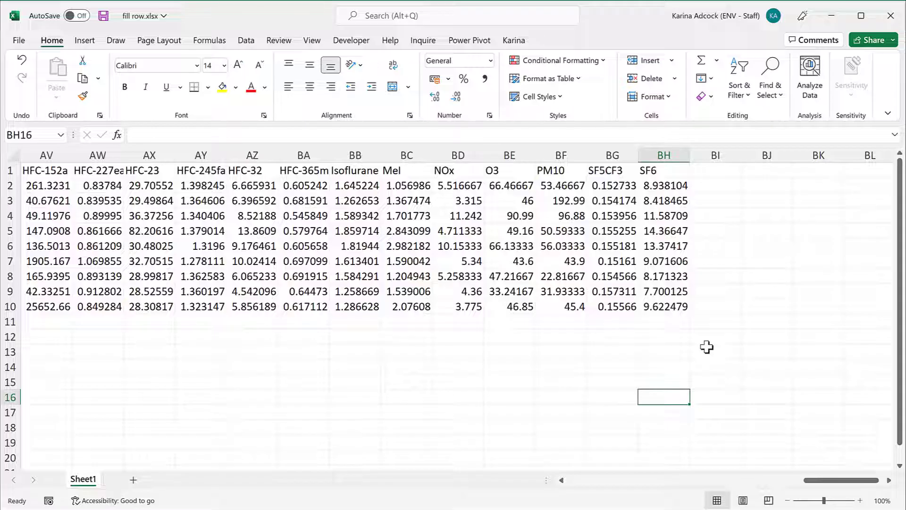
pyautogui.moveTo(841, 481); pyautogui.dragTo(566, 480)
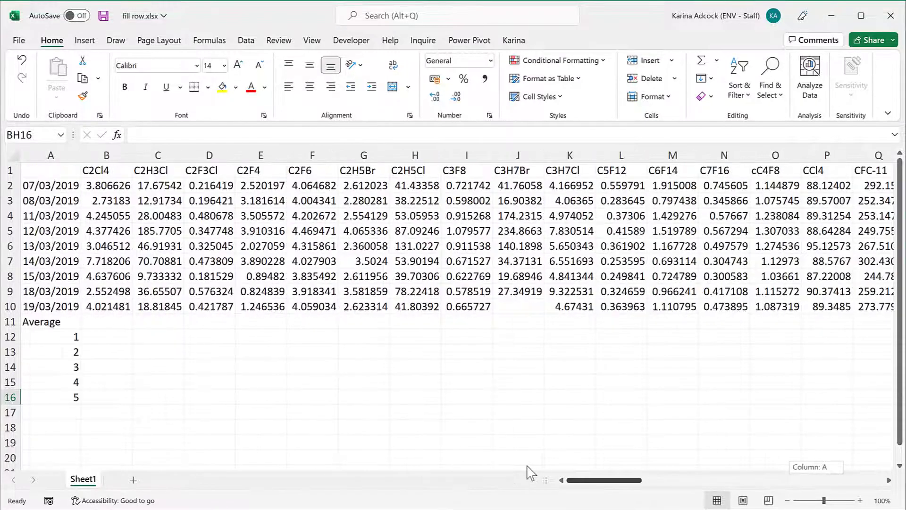
pyautogui.click(106, 322)
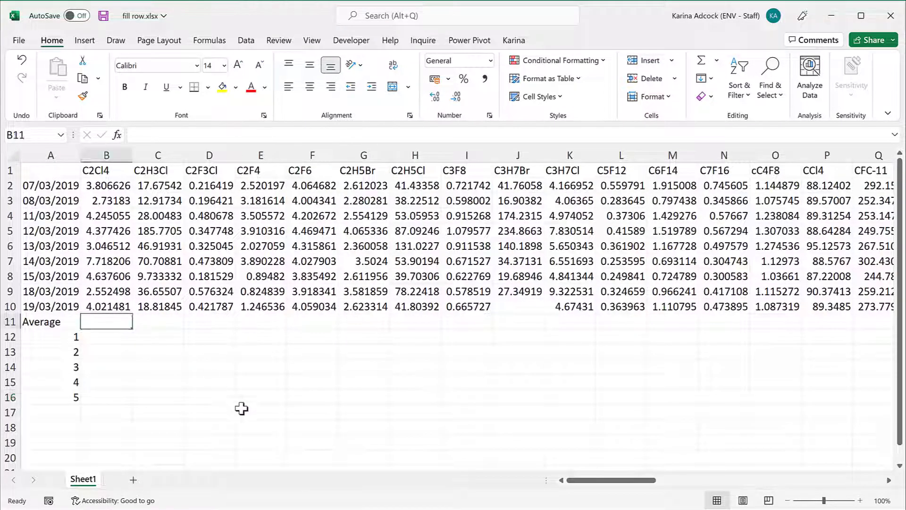
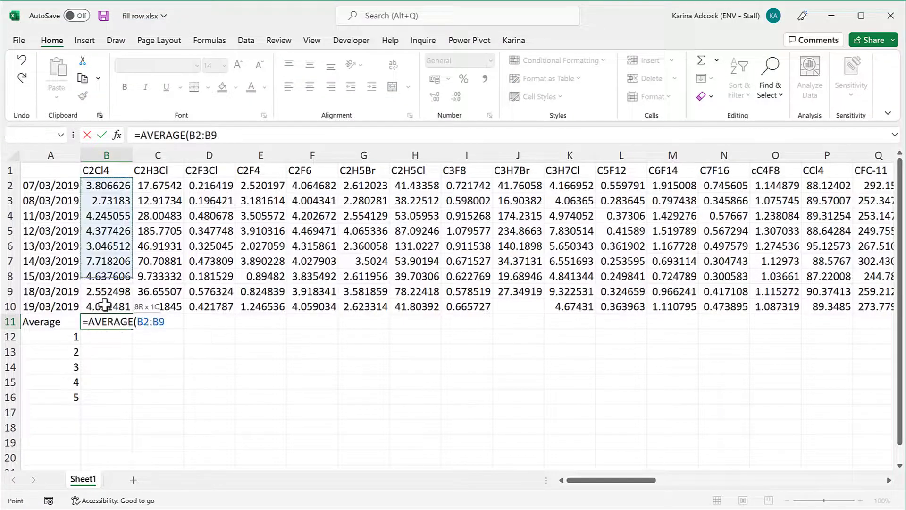
# Commit =AVERAGE(B2:B10) in B11, then fill it right across row 11 through the SF6 column.
pyautogui.press('Return')
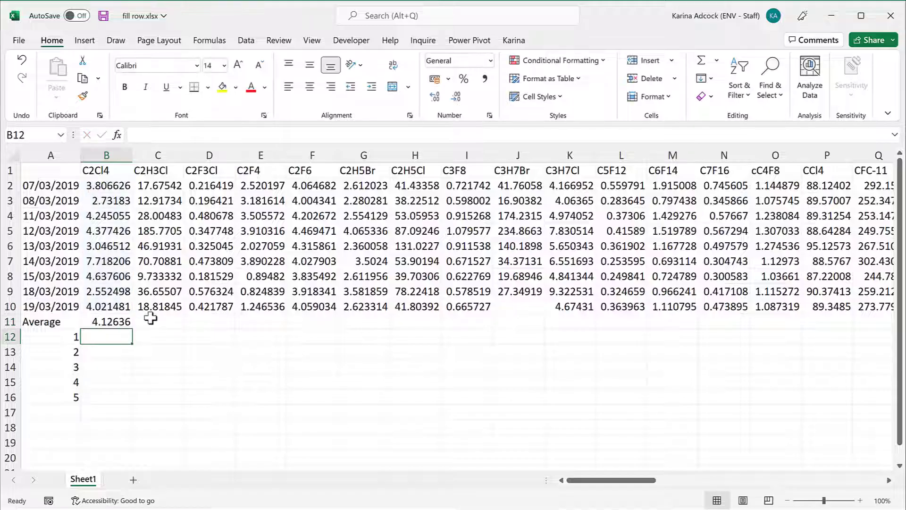
pyautogui.click(157, 322)
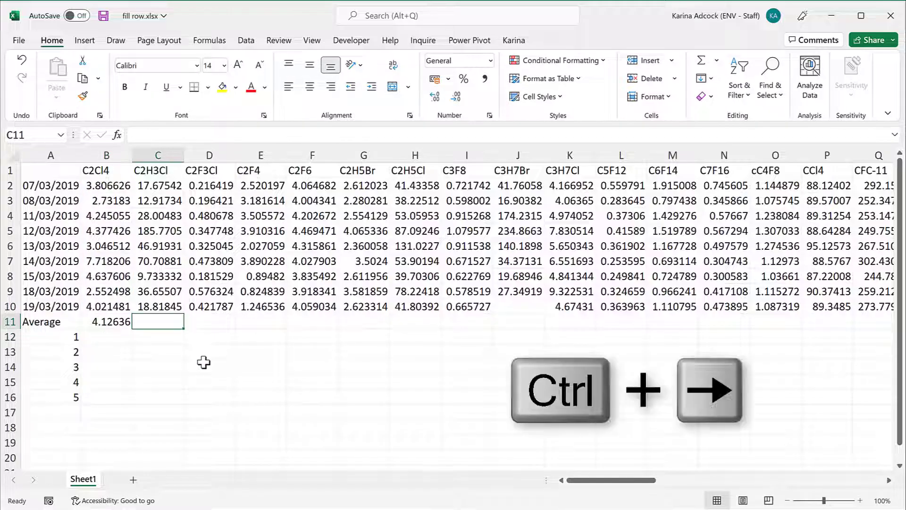
pyautogui.hotkey('ctrl', 'Right')
pyautogui.press('Up')
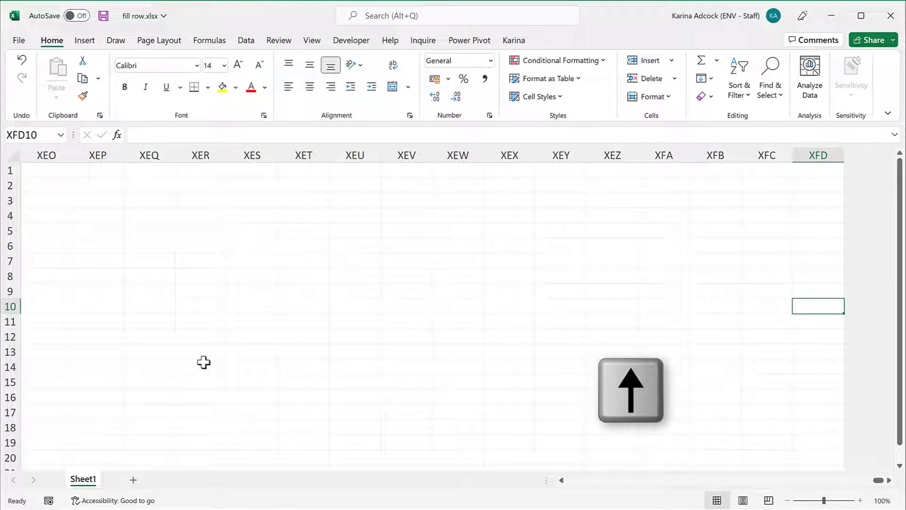
pyautogui.hotkey('ctrl', 'Left')
pyautogui.press('Down')
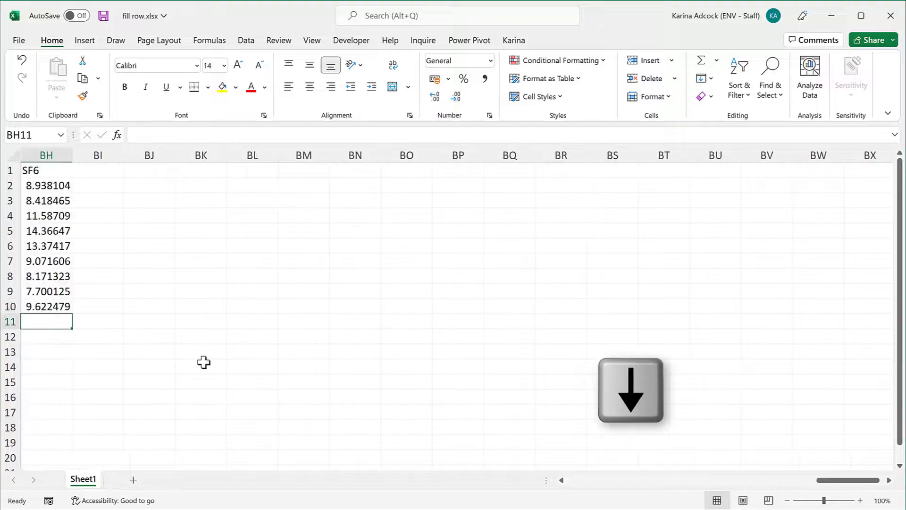
pyautogui.hotkey('ctrl', 'shift', 'Left')
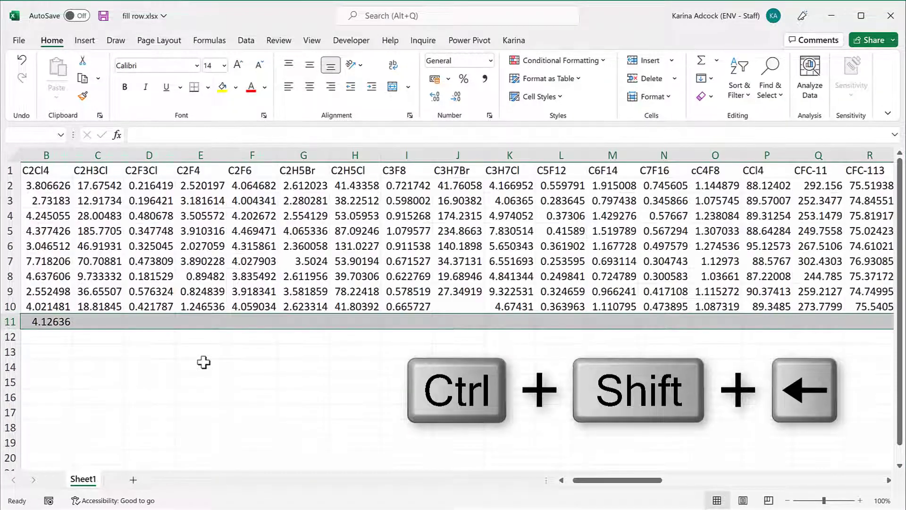
pyautogui.hotkey('ctrl', 'r')
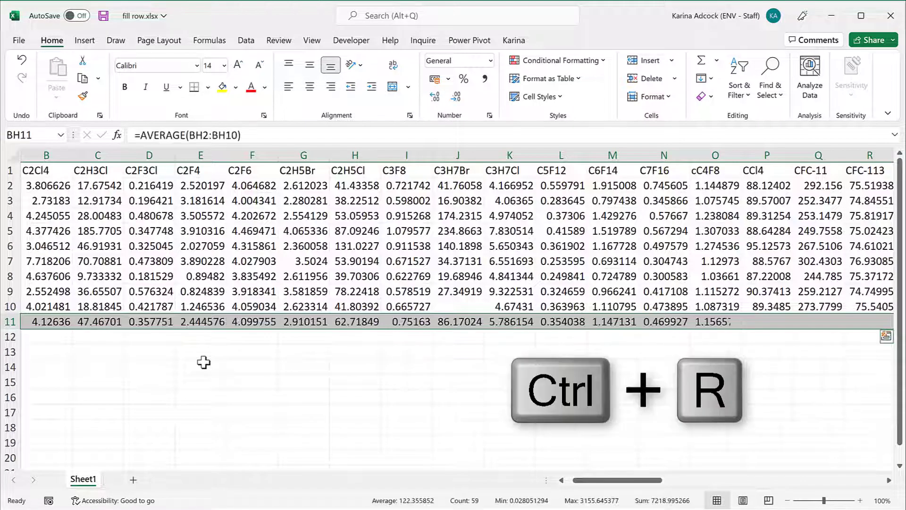
pyautogui.click(209, 354)
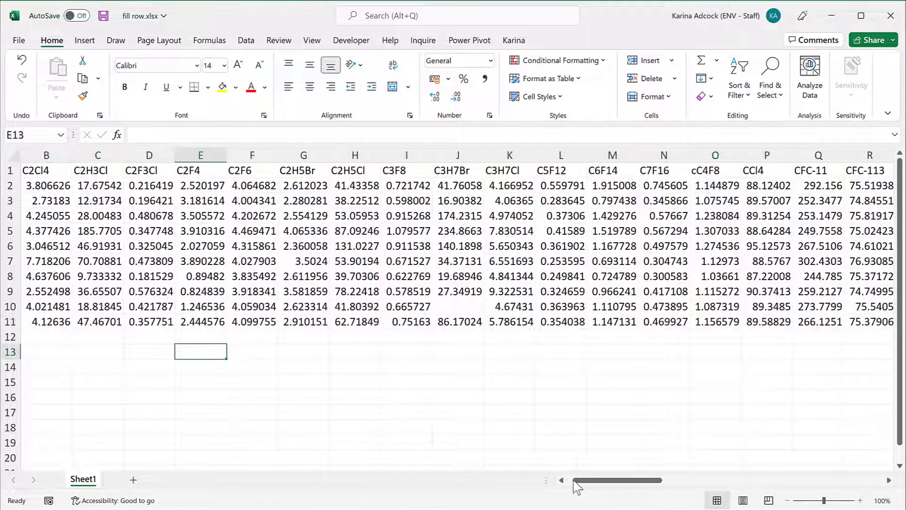
pyautogui.moveTo(592, 481); pyautogui.dragTo(566, 481)
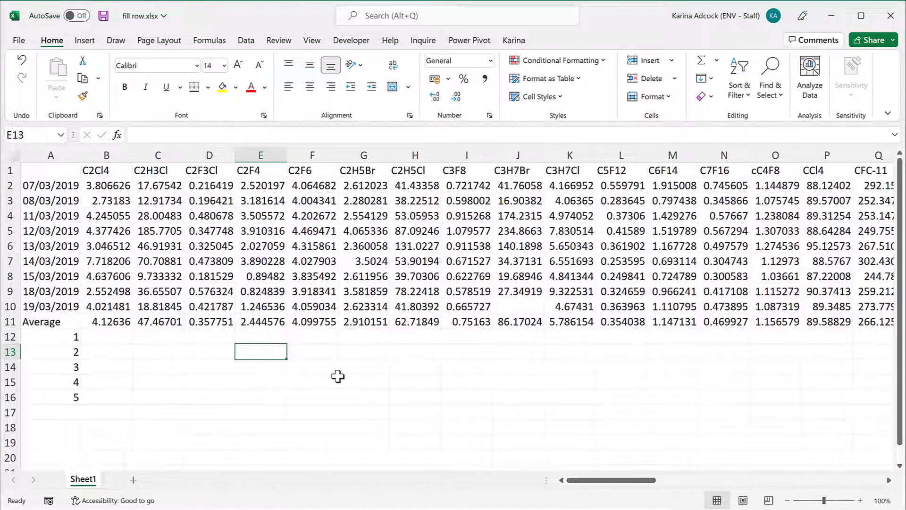